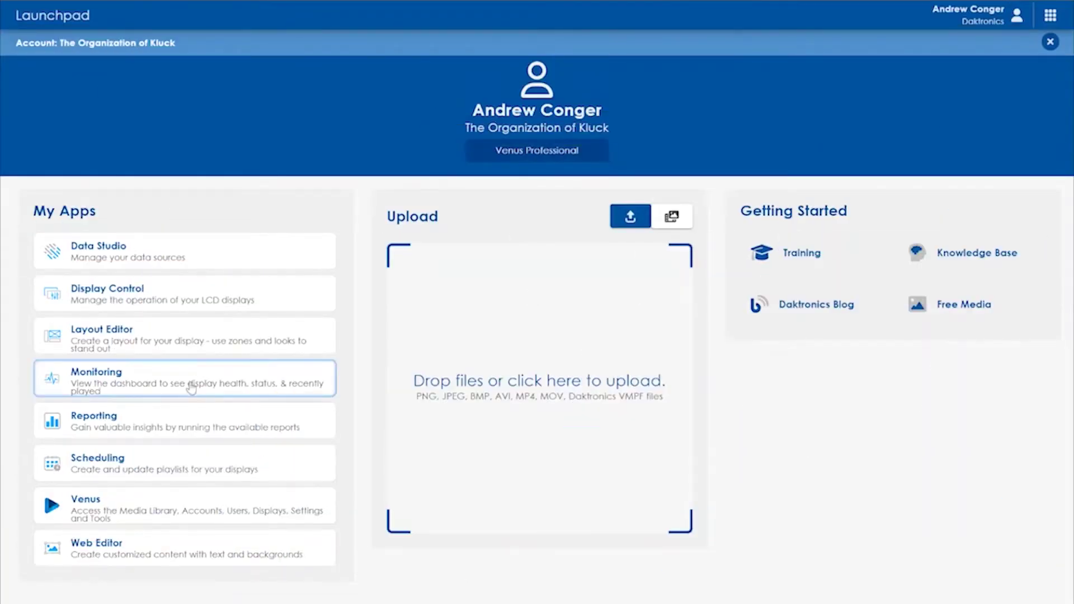
# - Launch the Monitoring app from the My Apps section of the Launchpad
pyautogui.click(191, 387)
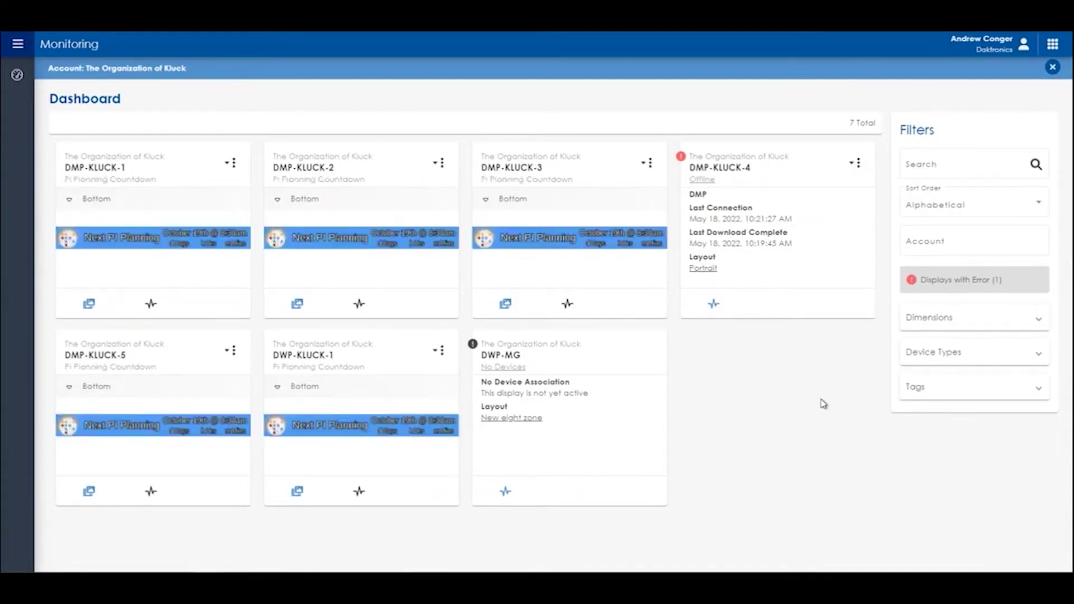
# - Show the status details of the DMP-KLUCK-1 display tile
pyautogui.click(159, 306)
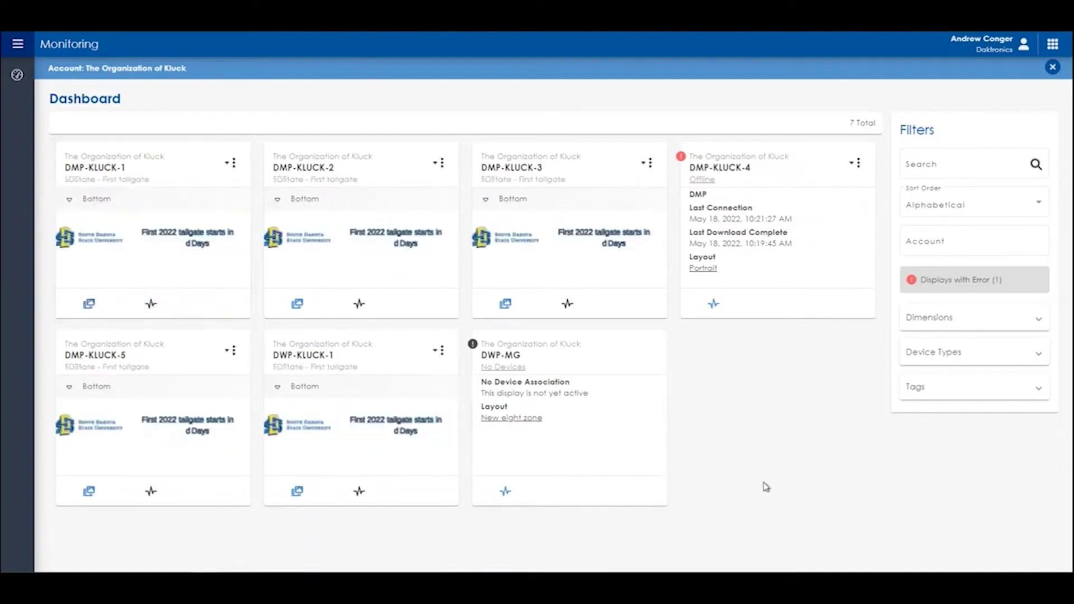
pyautogui.click(949, 284)
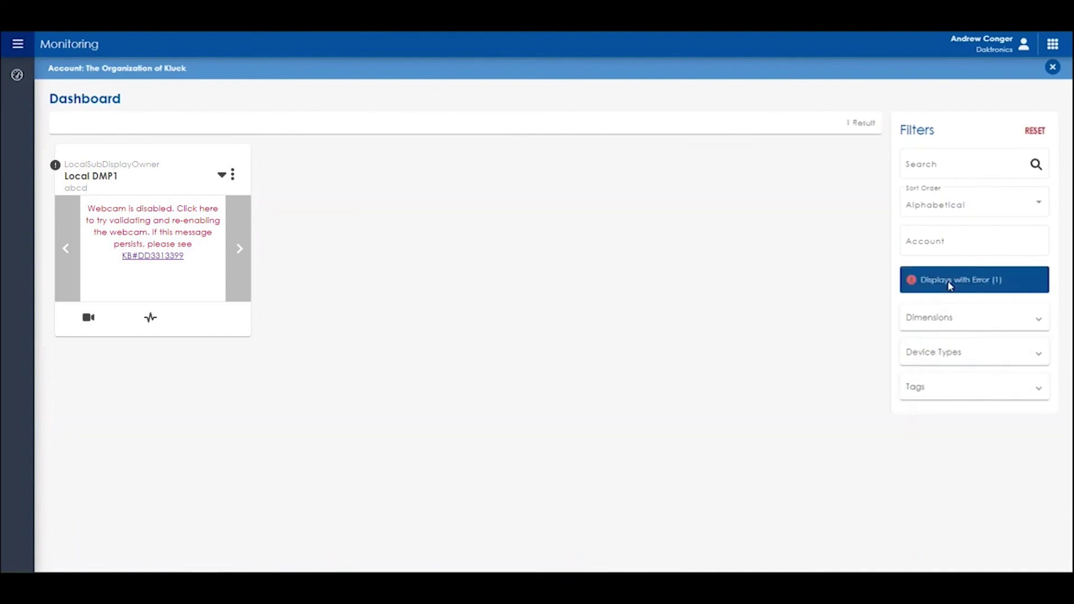
pyautogui.click(949, 285)
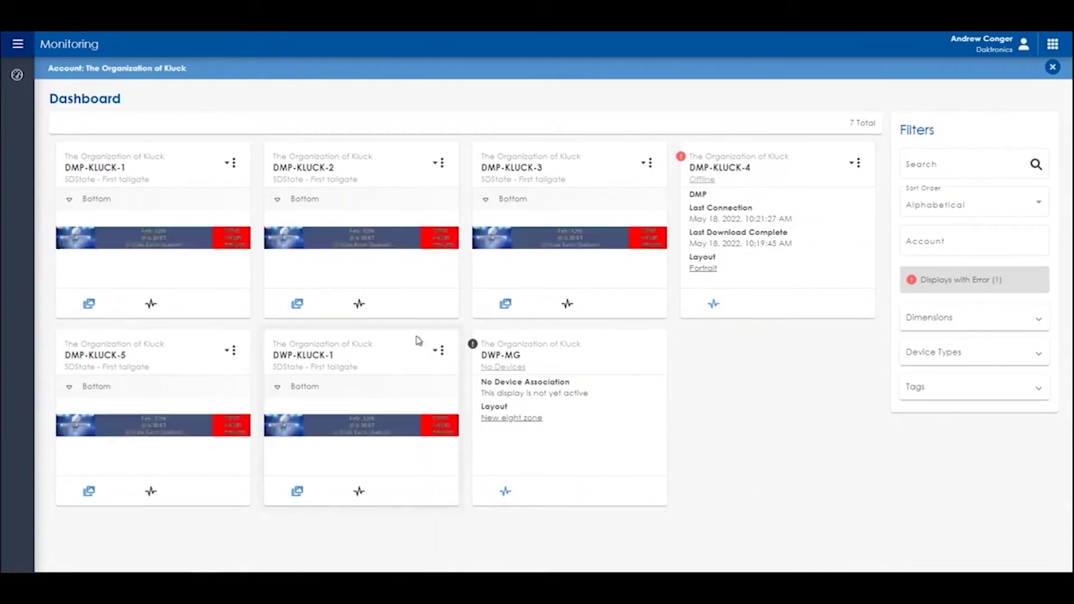
pyautogui.click(233, 167)
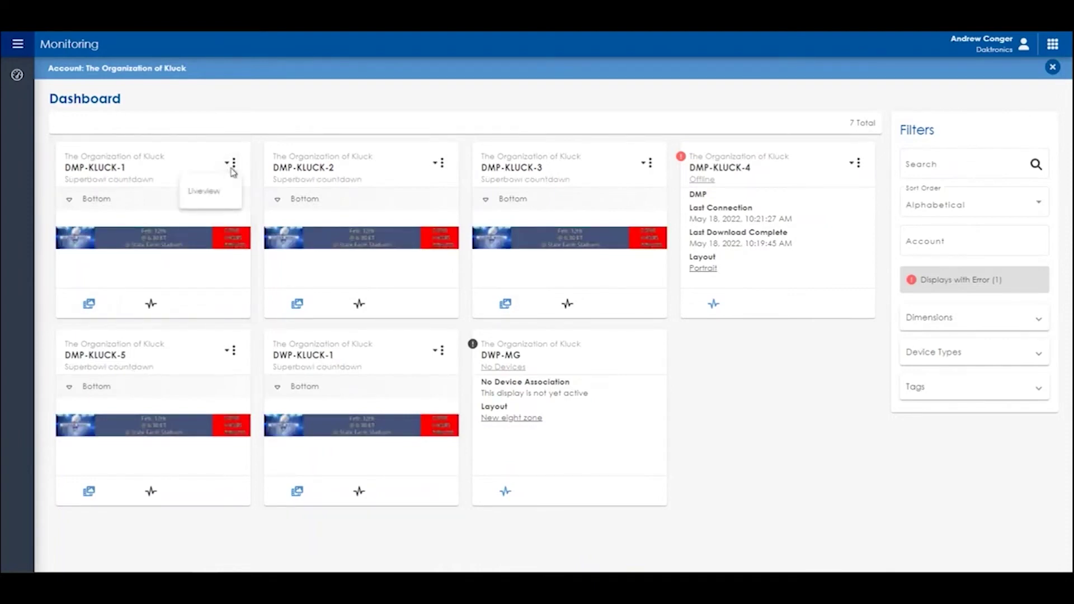
pyautogui.click(213, 195)
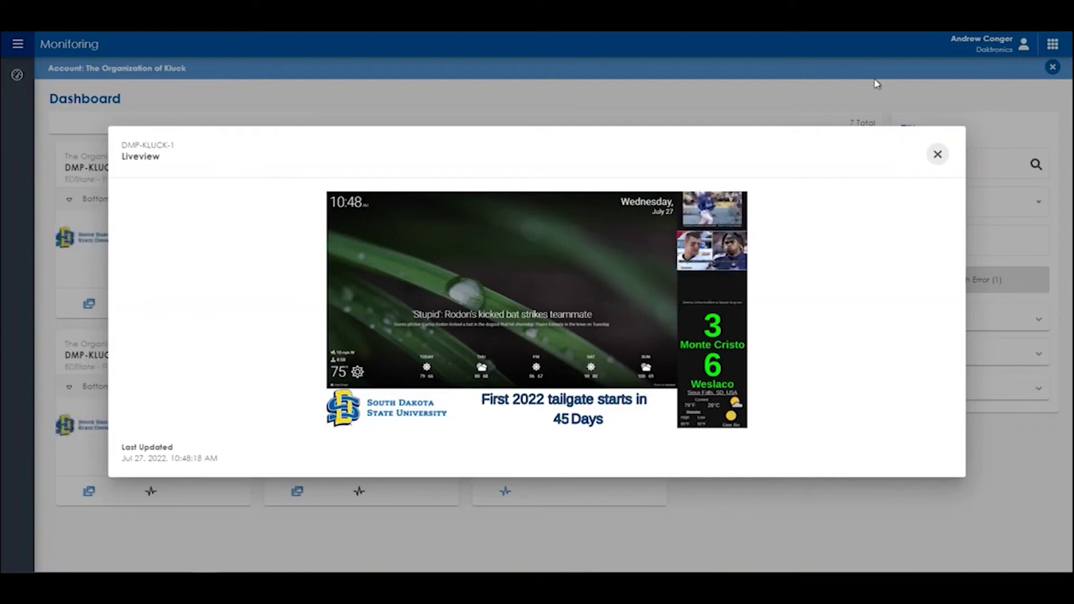
pyautogui.click(875, 82)
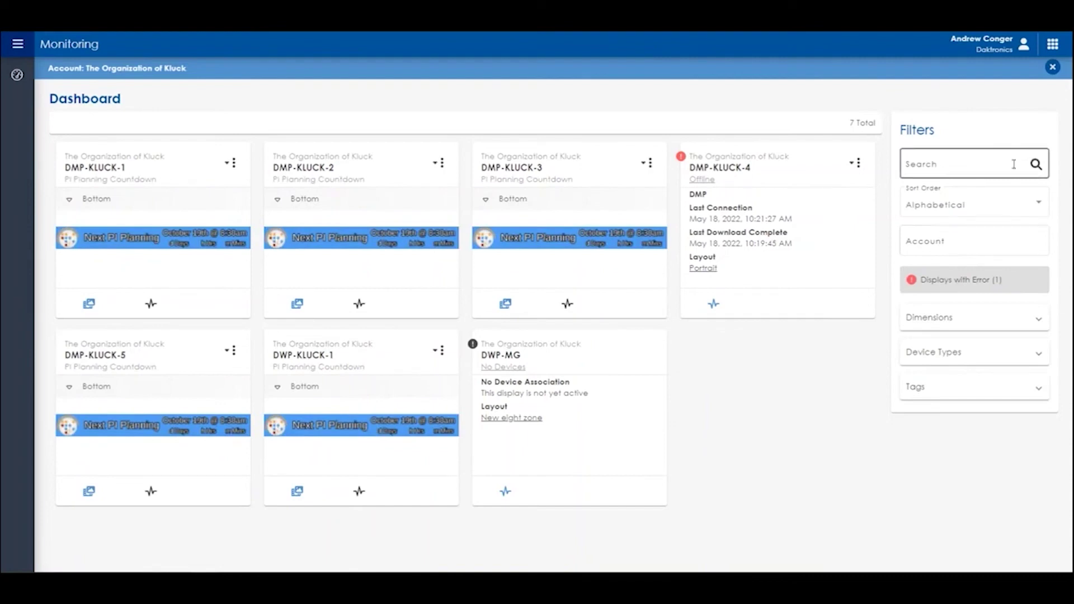
pyautogui.click(971, 204)
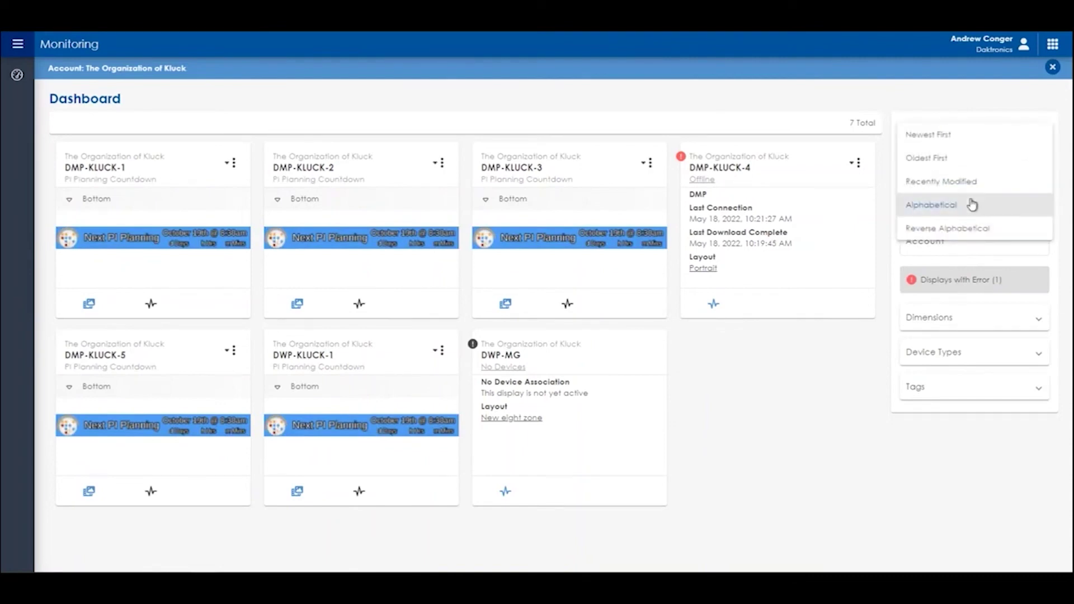
pyautogui.click(972, 204)
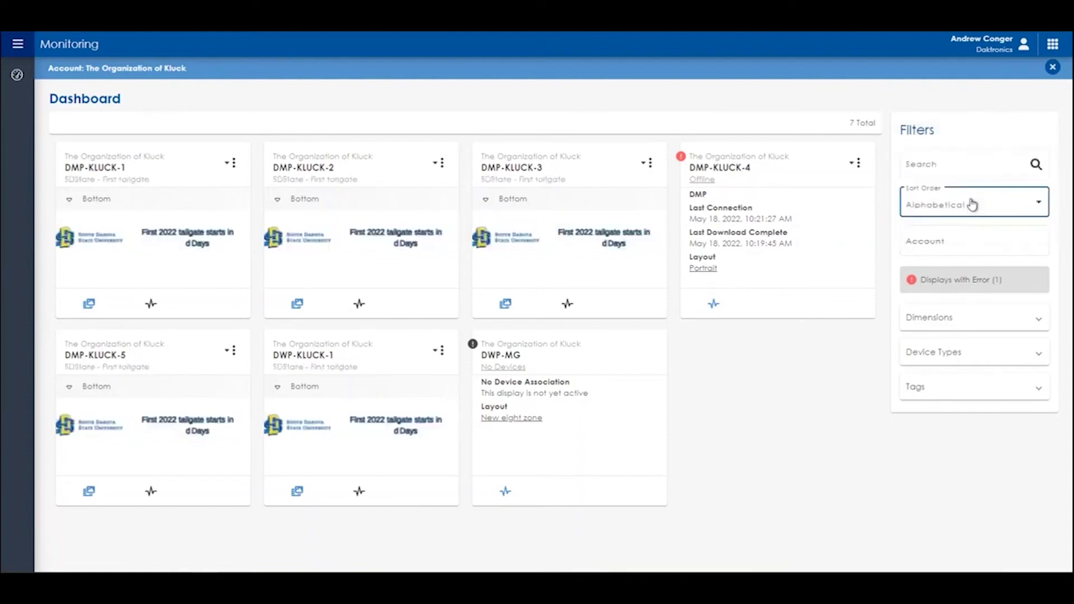
pyautogui.click(970, 328)
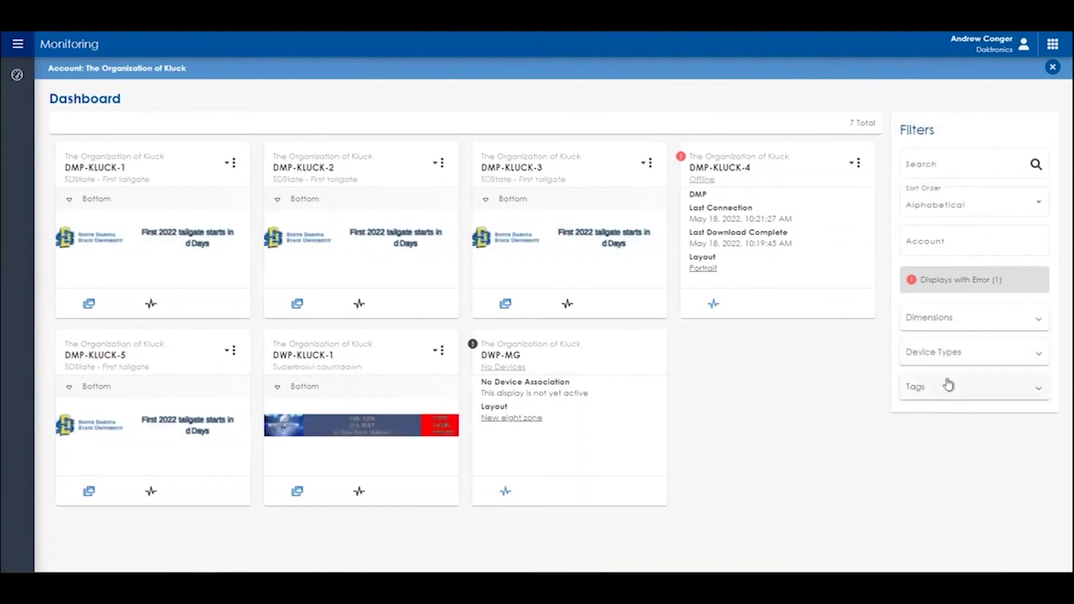
pyautogui.click(949, 385)
pyautogui.click(948, 385)
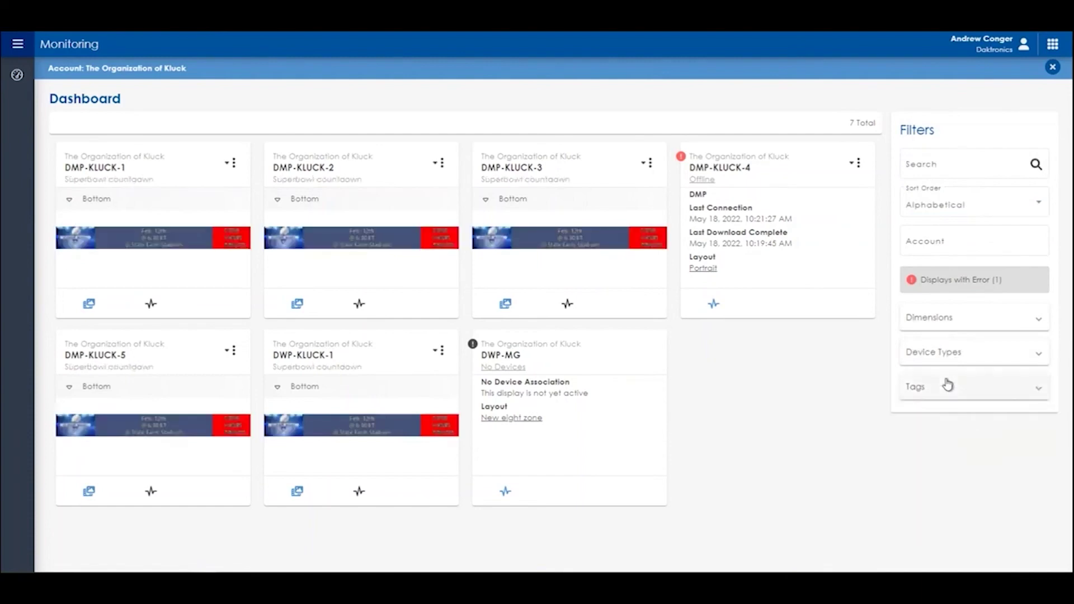
# - Turn on the 'Displays with Error (1)' filter in the Filters panel
pyautogui.click(950, 286)
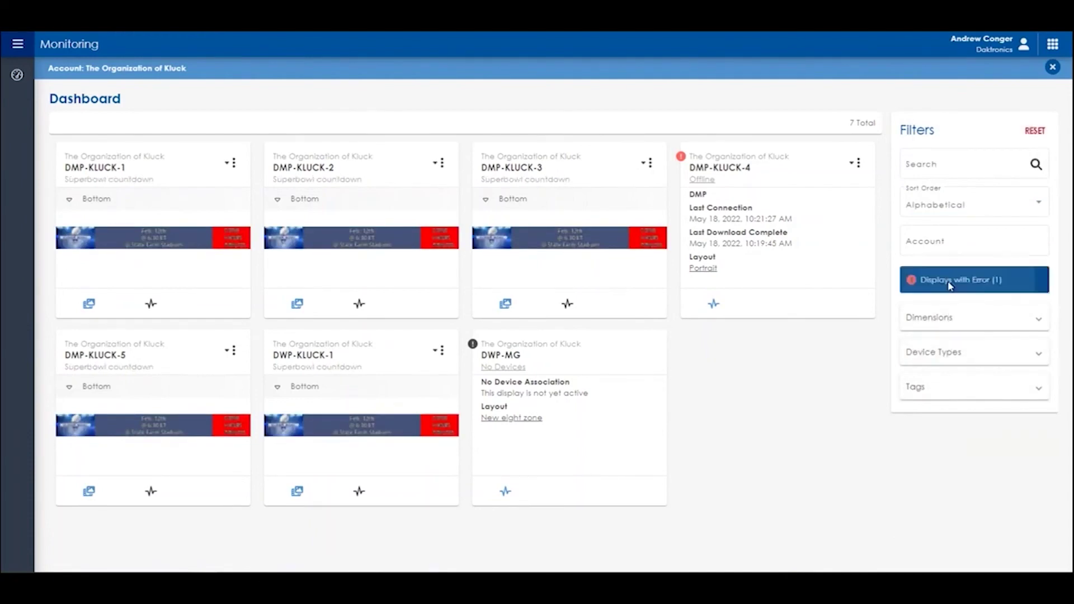